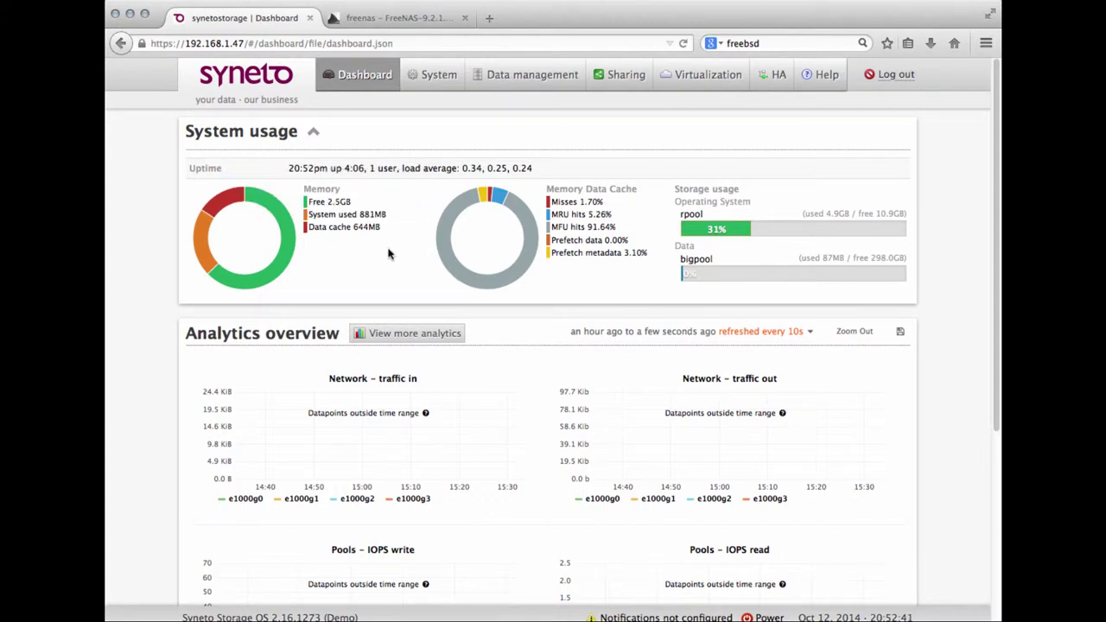
Go from Disk pools to Folders / Virtual disks to view bigpool/data's details
mouse_move(501, 87)
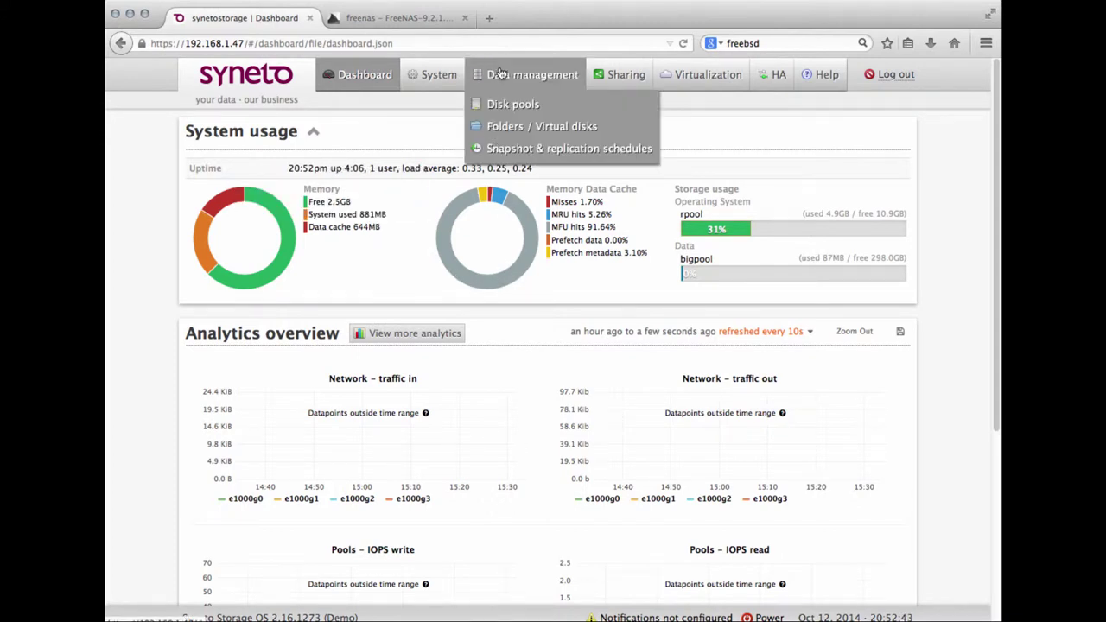
click(506, 107)
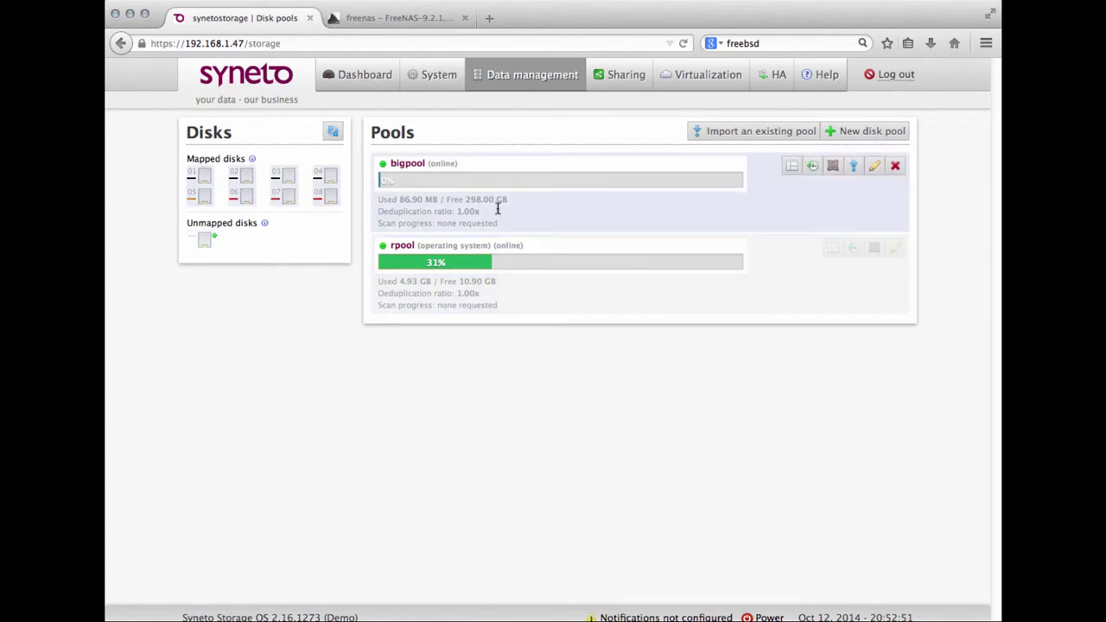
click(492, 76)
click(510, 128)
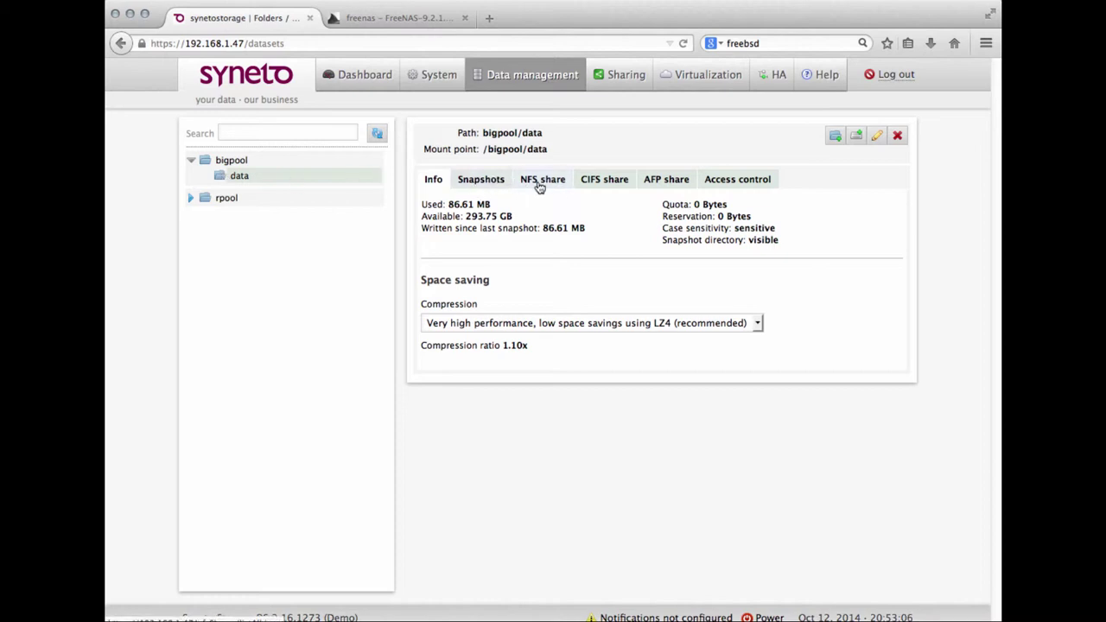
Grant host 0.0.0.0 read-write access to the bigpool/data NFS share
click(470, 184)
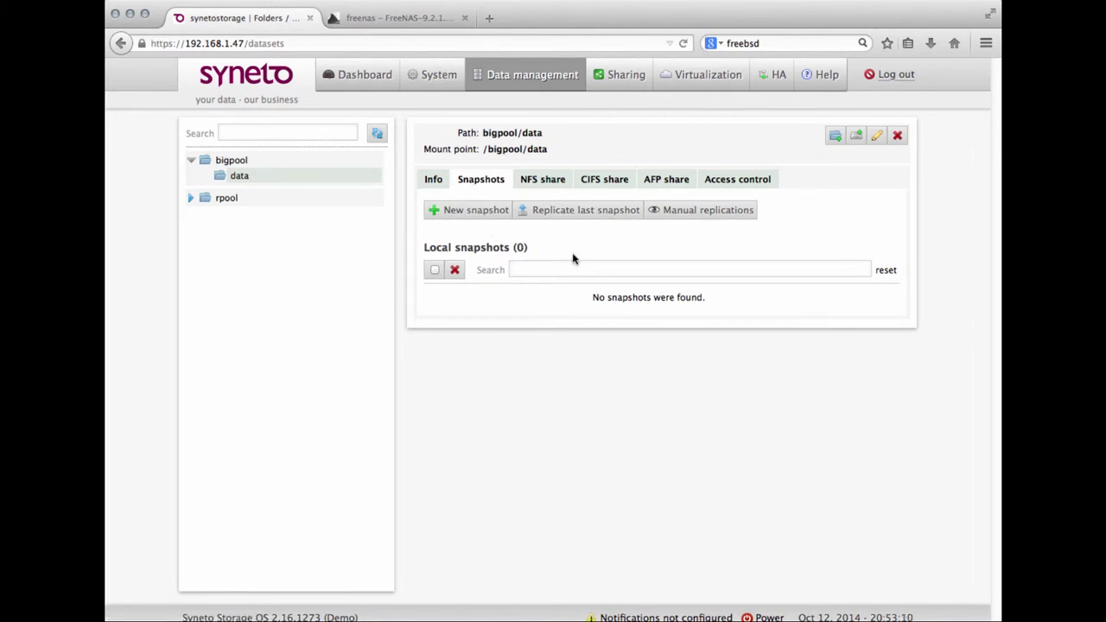
click(538, 180)
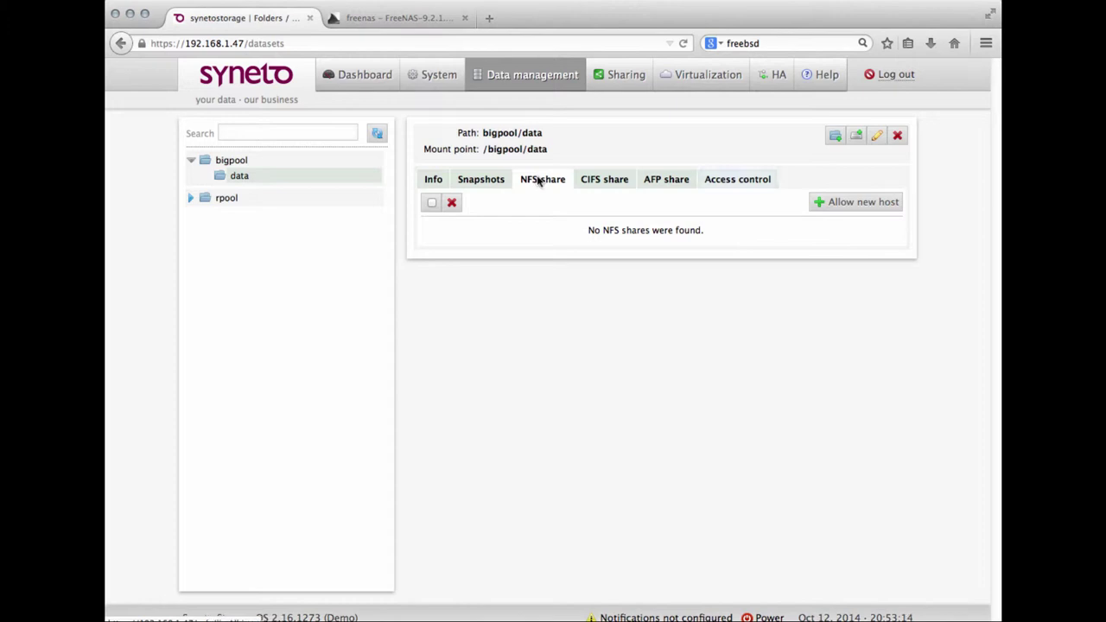
click(857, 204)
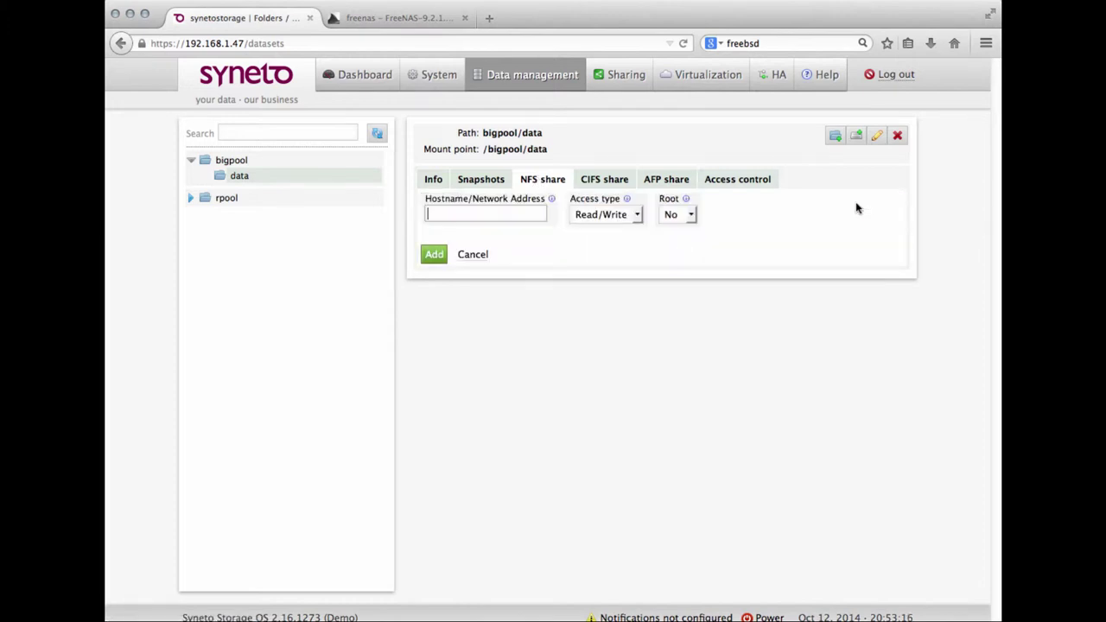
text(0.0.0.0)
click(485, 228)
click(436, 258)
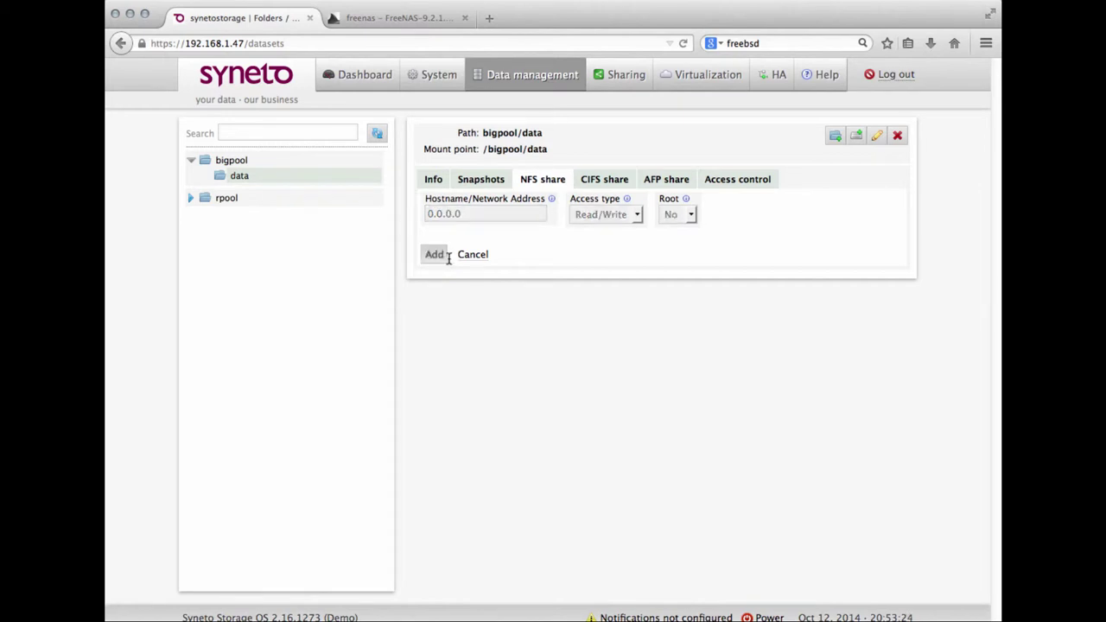
Share bigpool/data publicly over CIFS, check its AFP share, then go to Access control
click(592, 182)
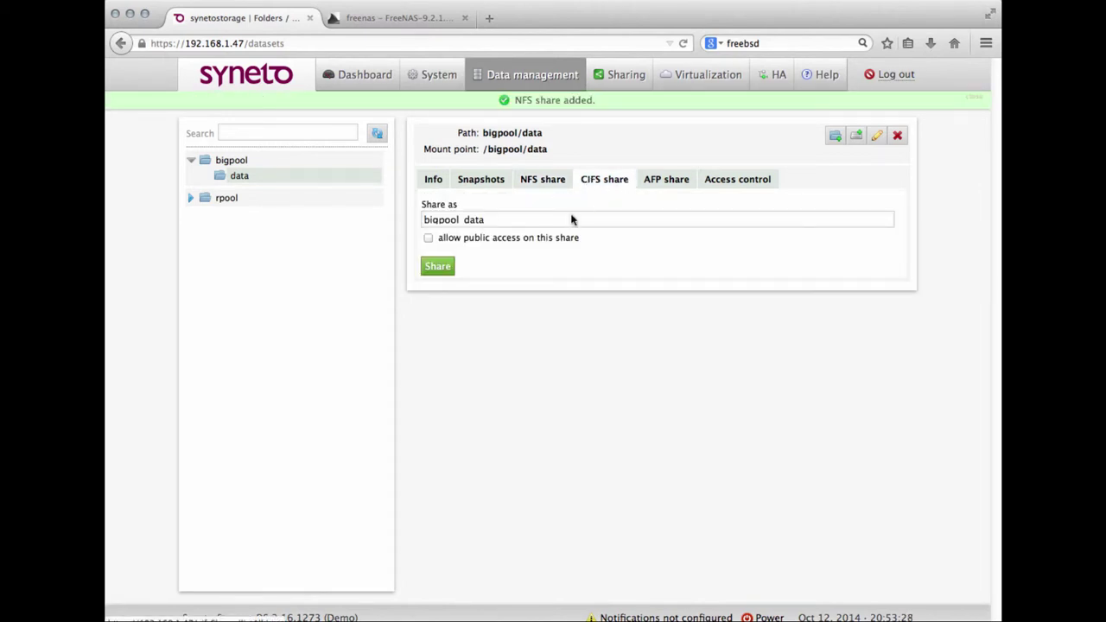
click(437, 266)
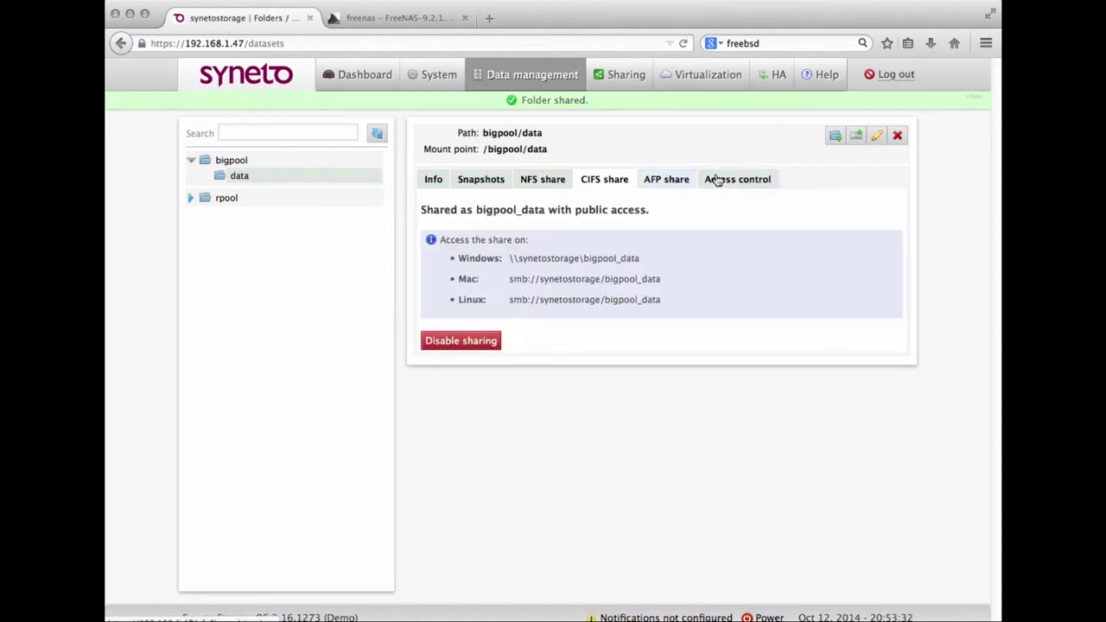
click(681, 180)
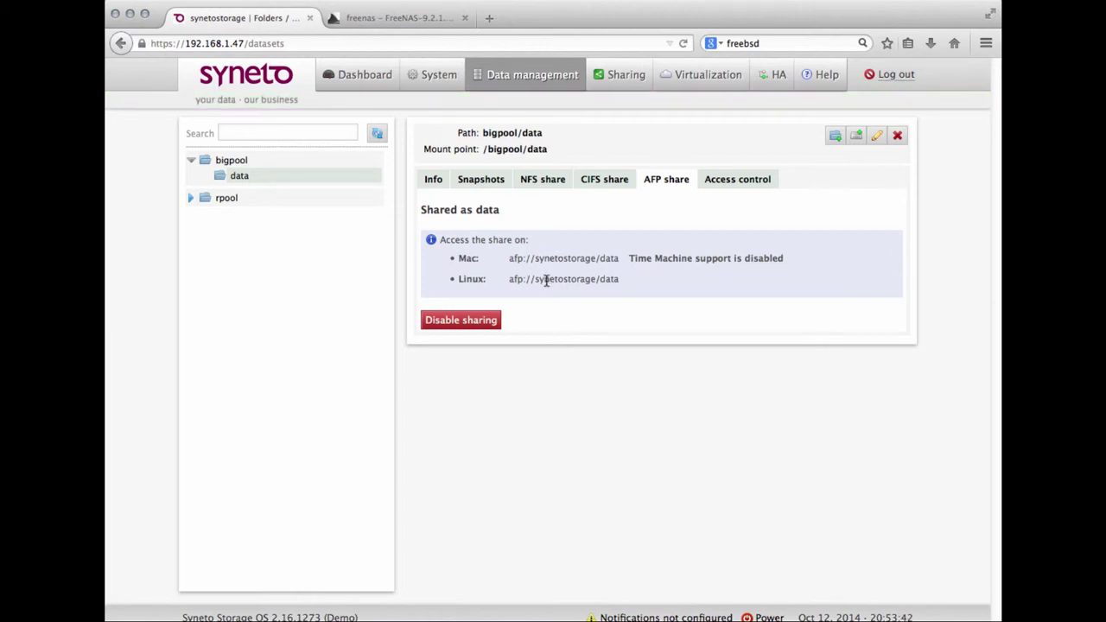
click(745, 179)
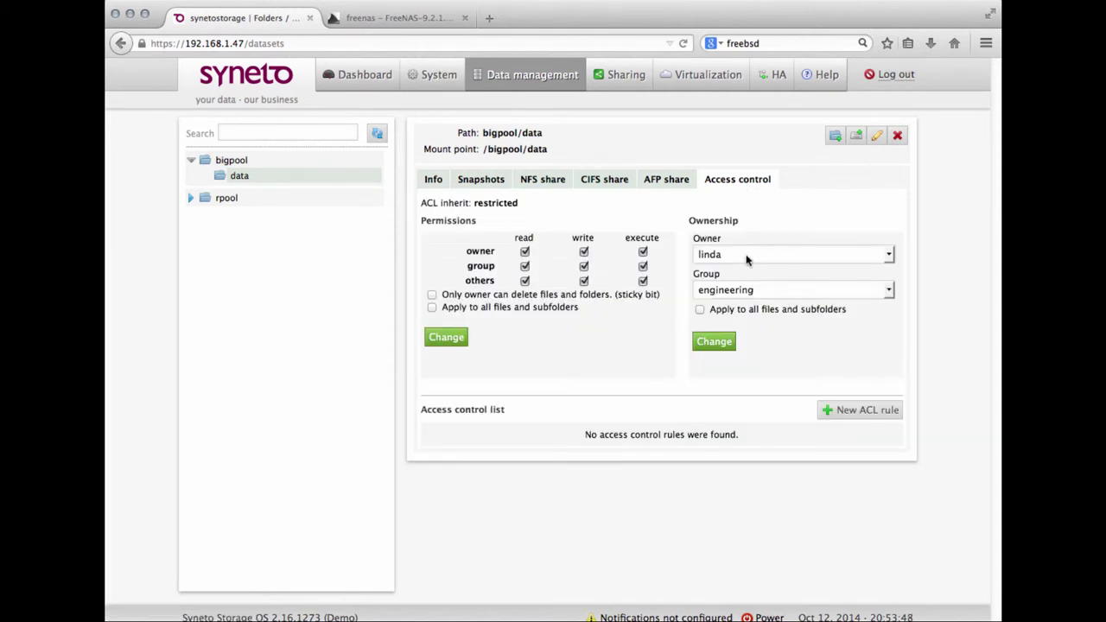
Add an allow ACL rule for the engineering group, then select bigpool in the tree
click(853, 408)
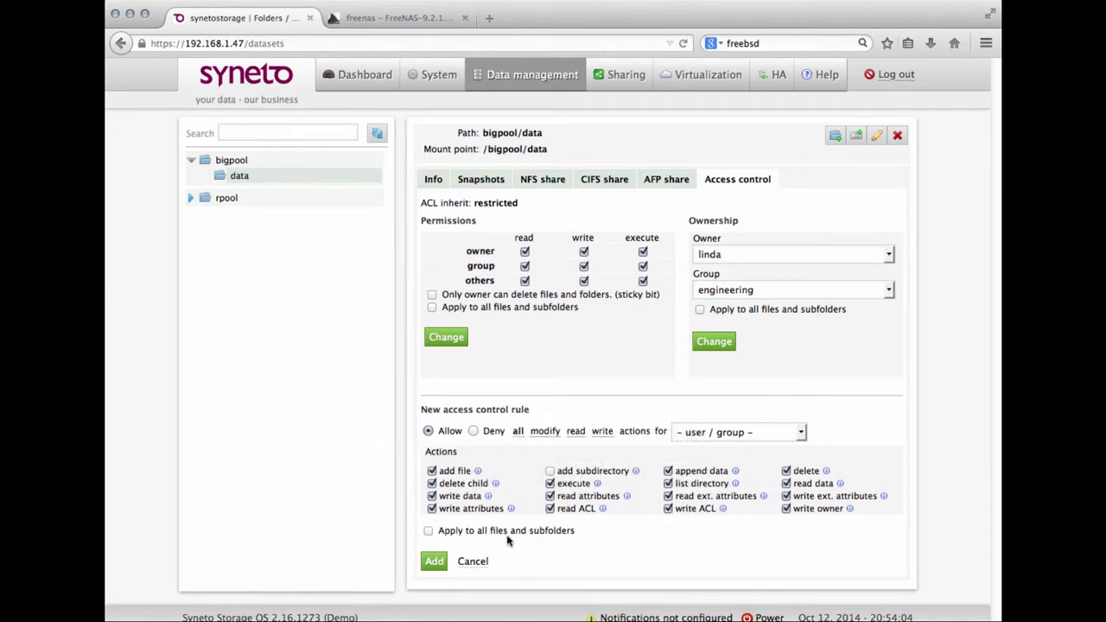
click(434, 561)
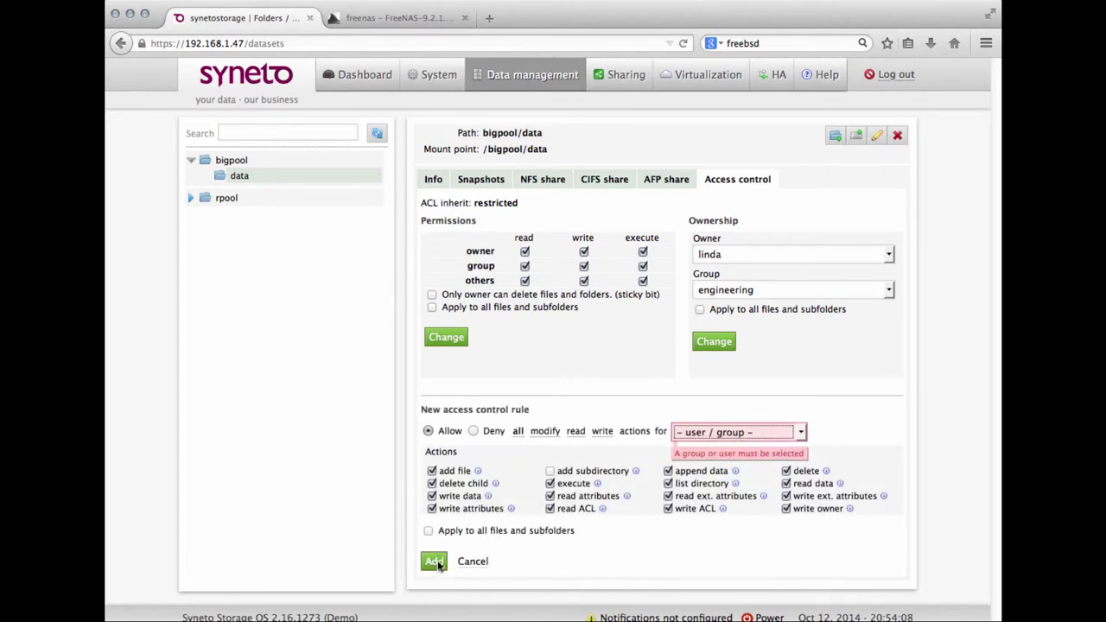
click(776, 432)
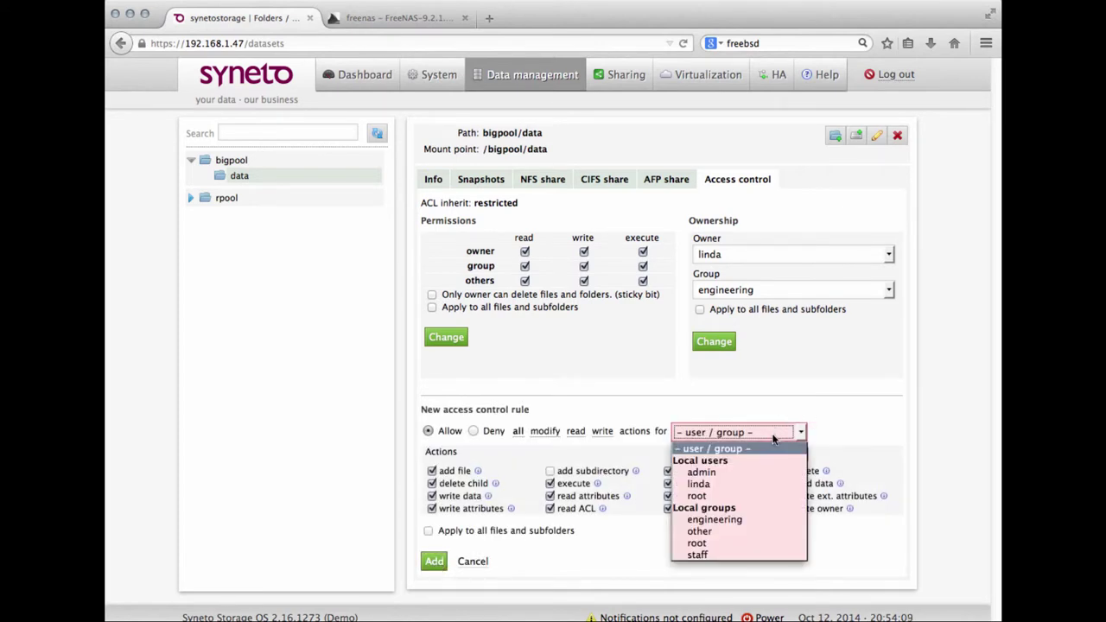
click(730, 520)
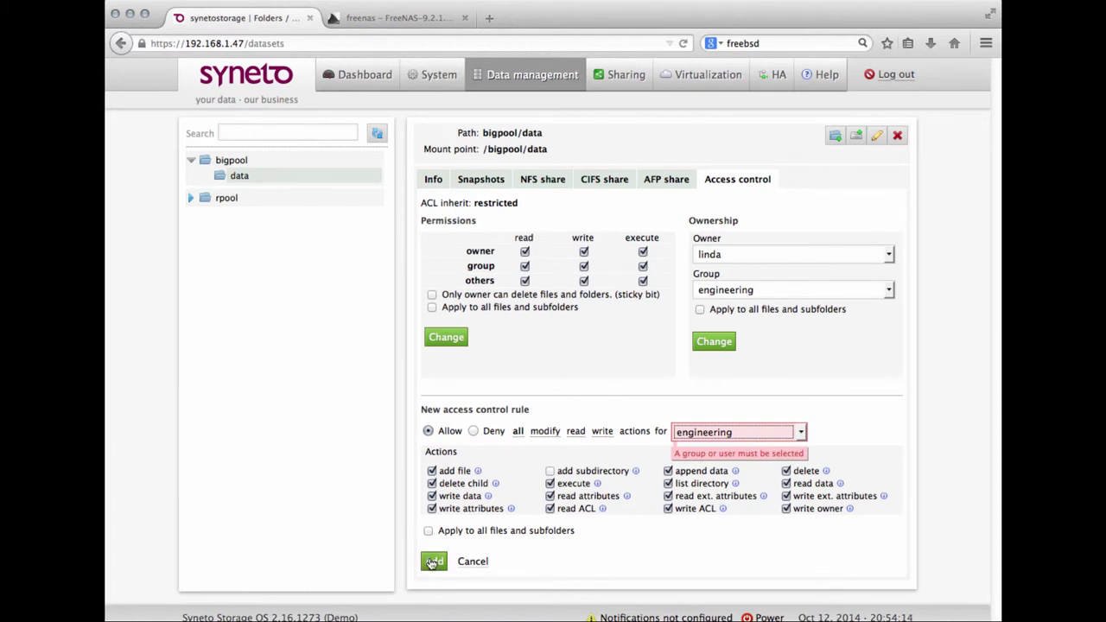
click(433, 561)
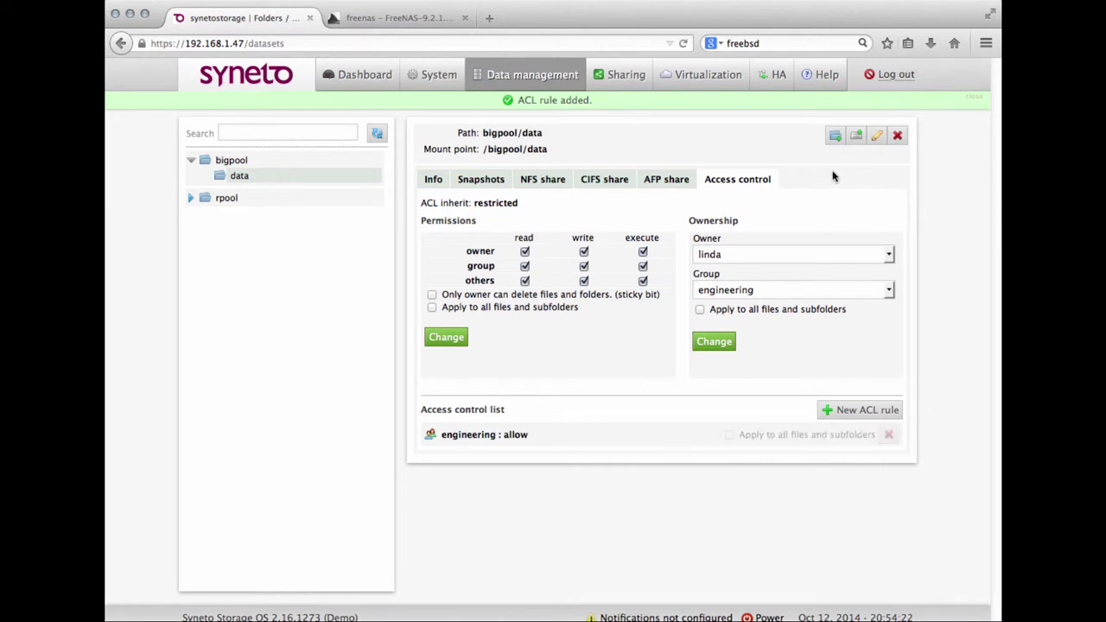
click(259, 159)
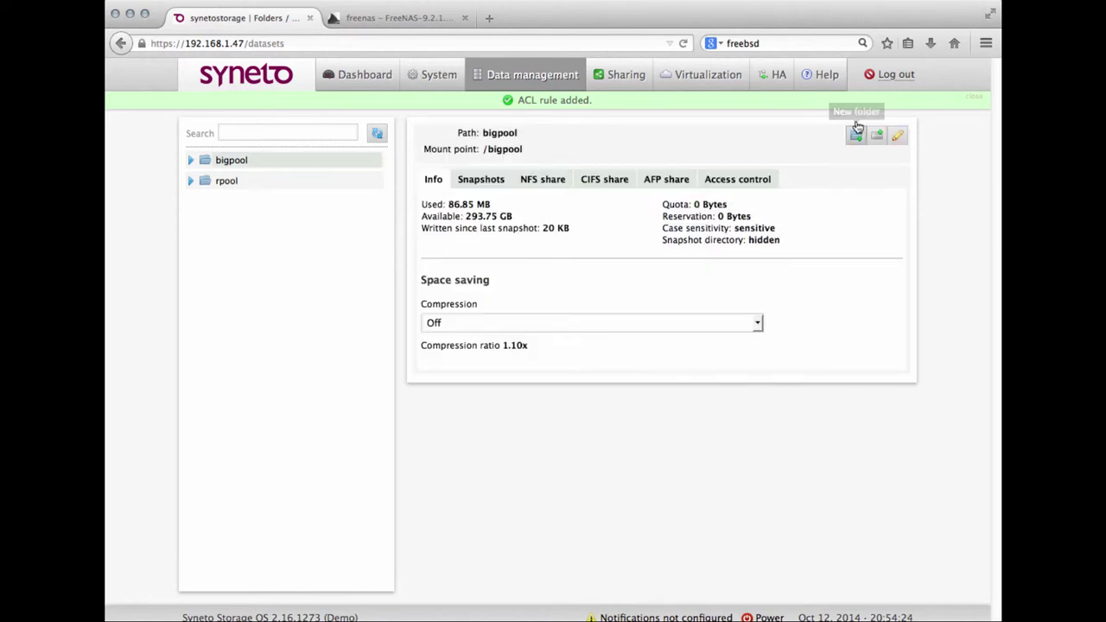
Create the bigpool/hosts folder, correcting the mistyped name to 'hosts'
click(855, 136)
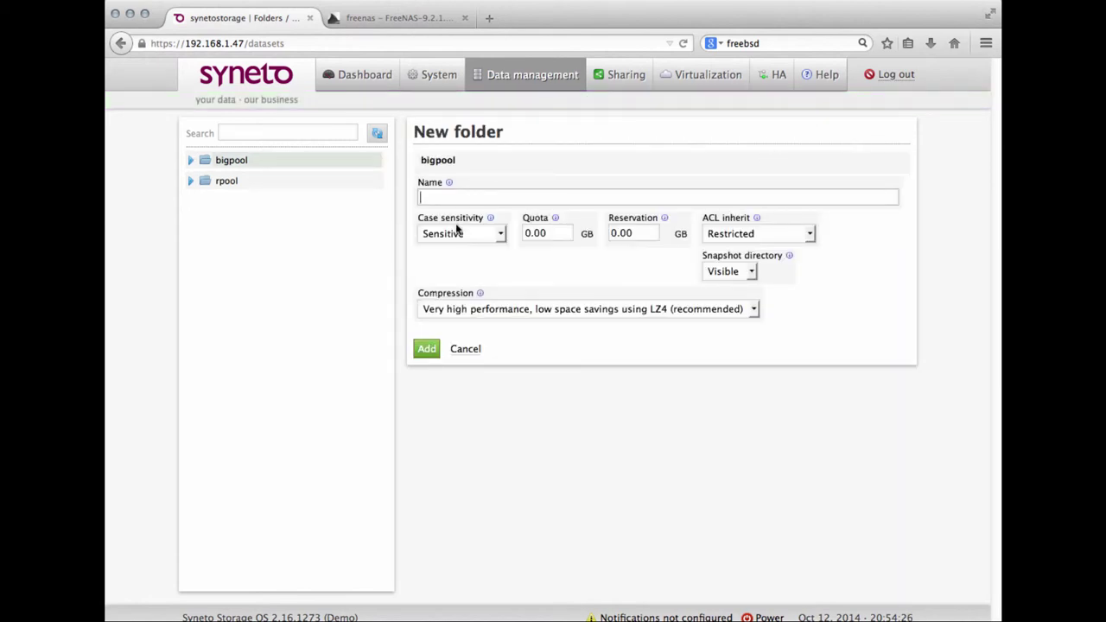
text(shared)
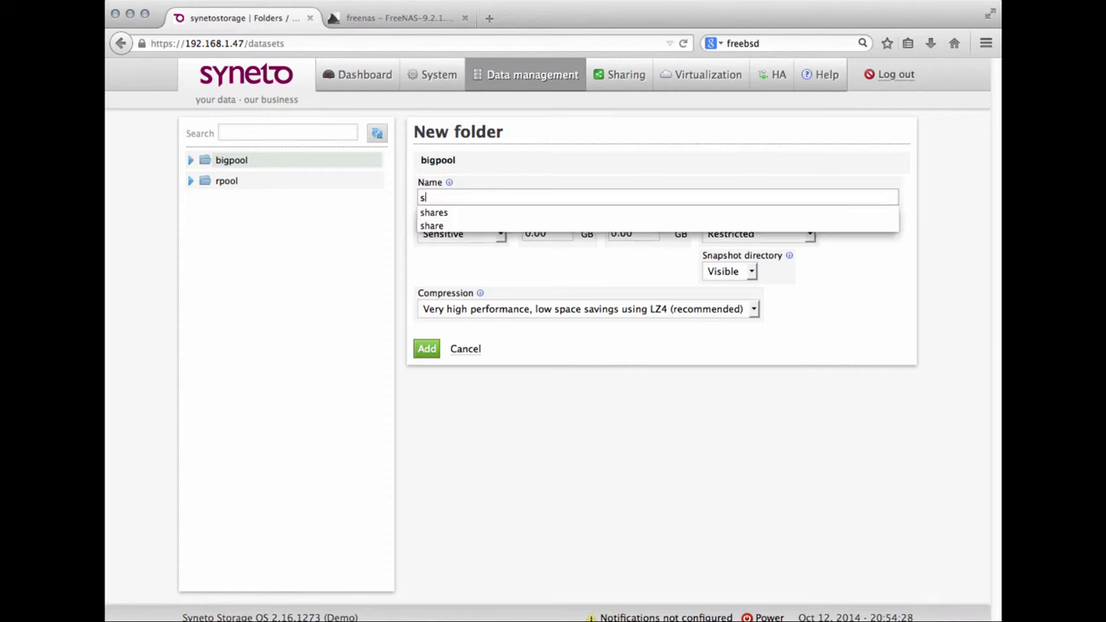
key(BackSpace)
key(BackSpace)
key(BackSpace)
key(BackSpace)
key(BackSpace)
key(BackSpace)
text(hosts)
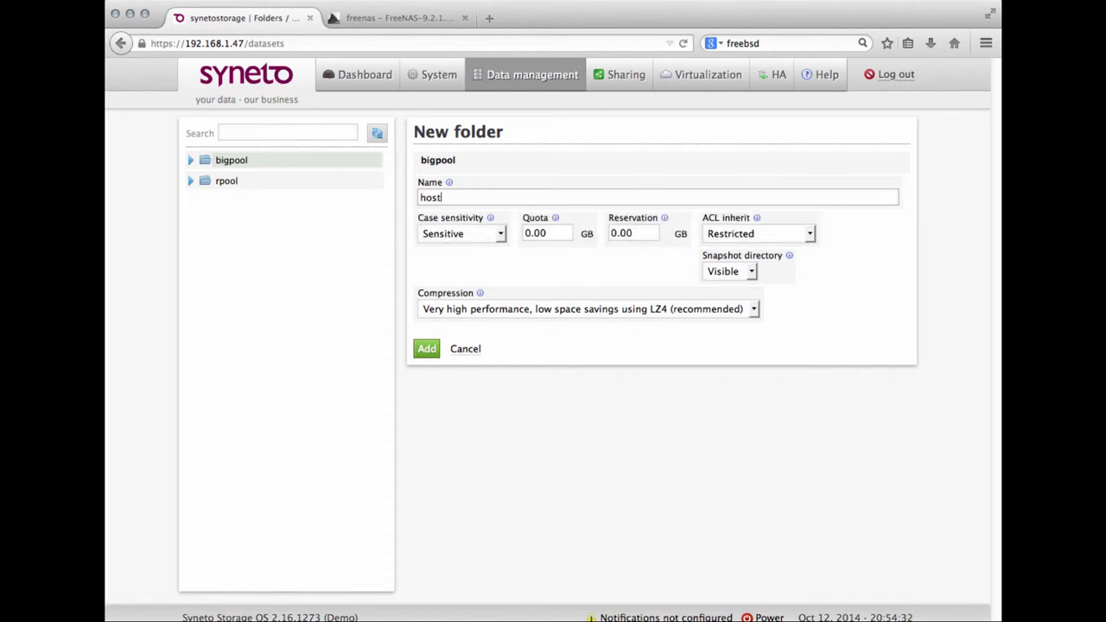
click(427, 349)
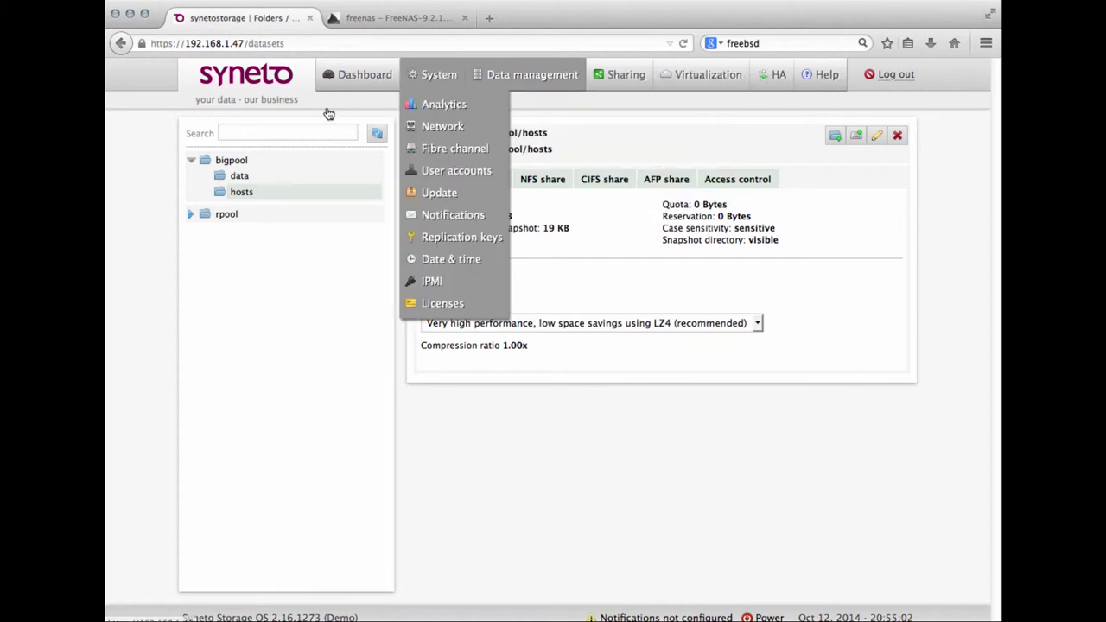
In FreeNAS Storage, add a ZFS dataset named 'bob' to the archive volume
click(398, 19)
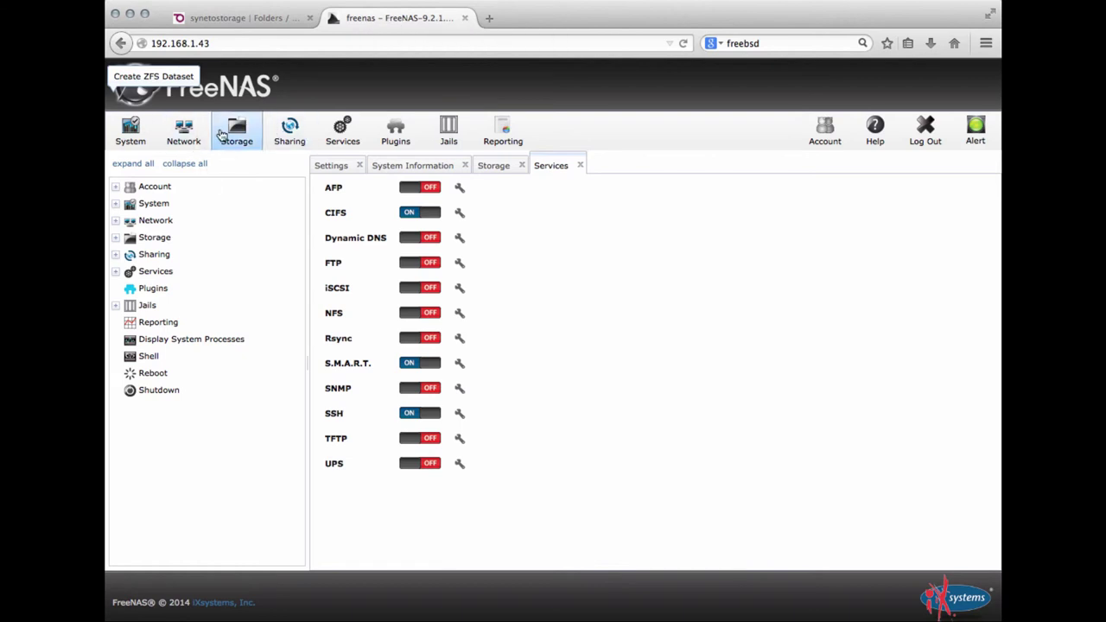
click(225, 134)
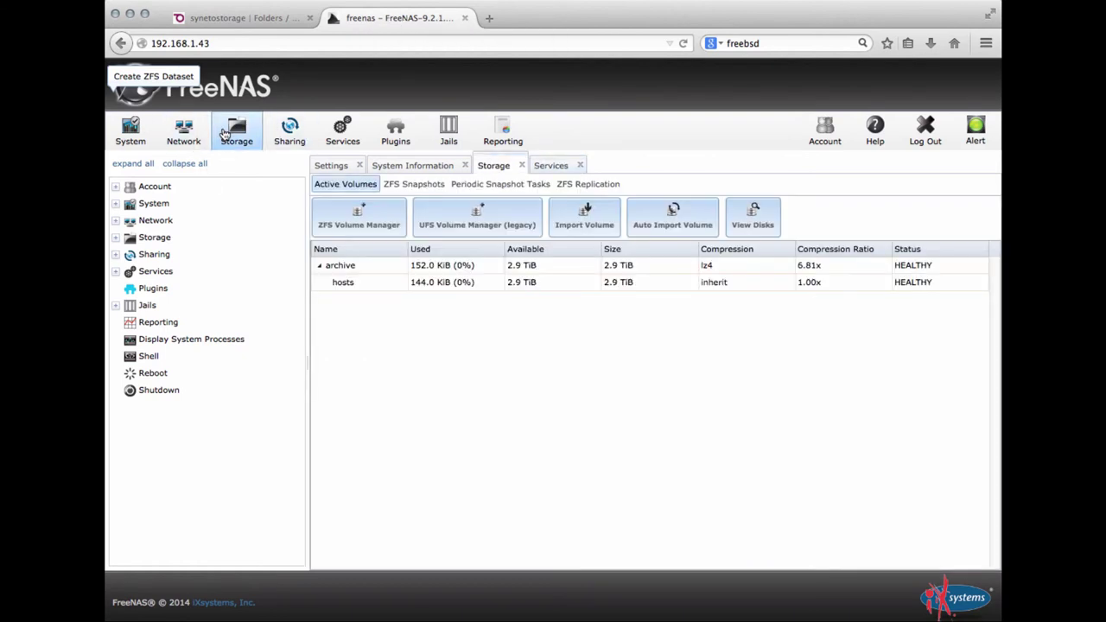
click(354, 270)
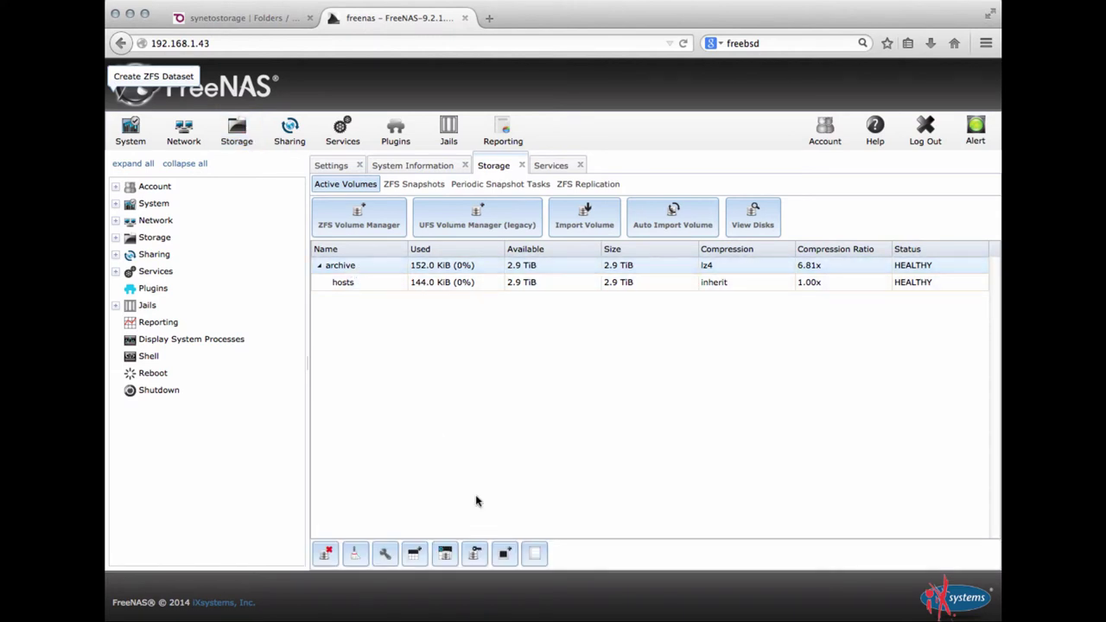
click(417, 553)
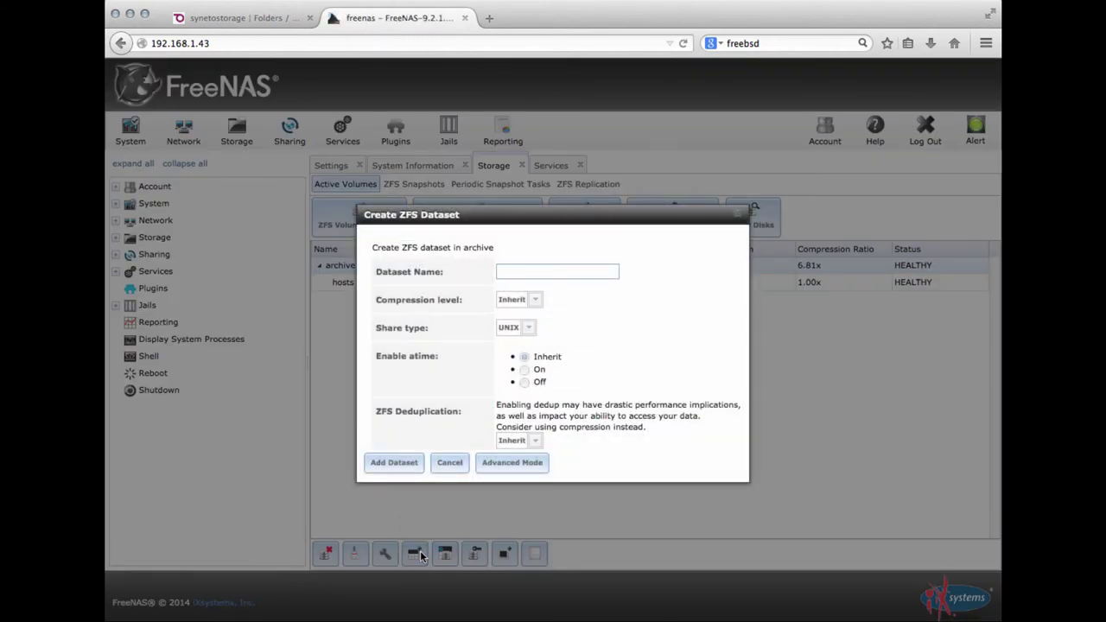
text(bob)
click(397, 464)
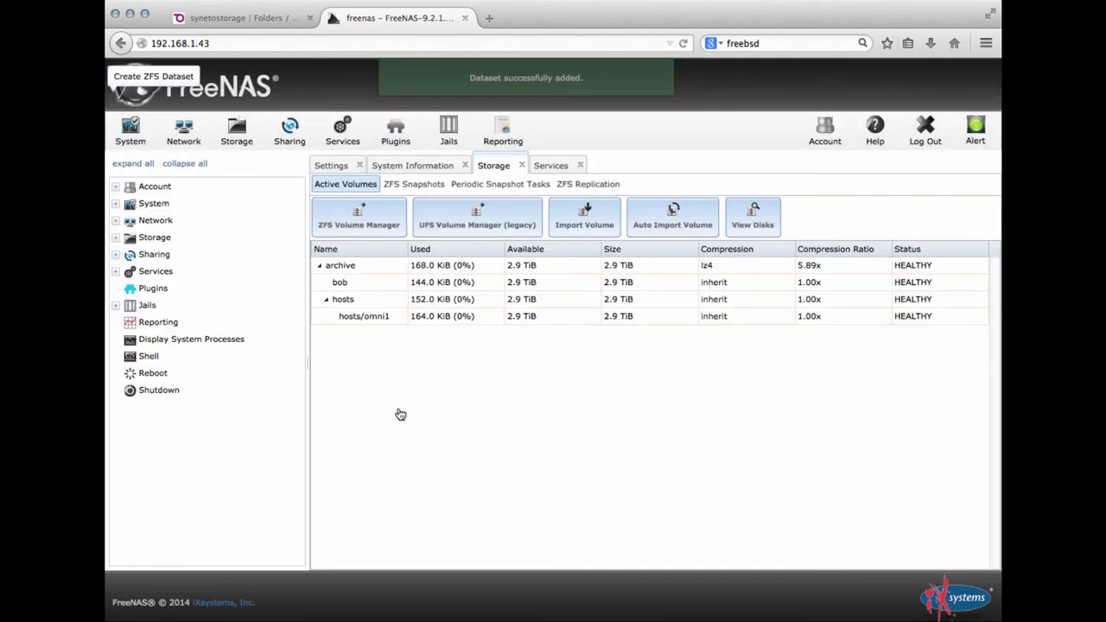
Select the bob dataset and browse the NFS, CIFS and AFP share lists
click(349, 283)
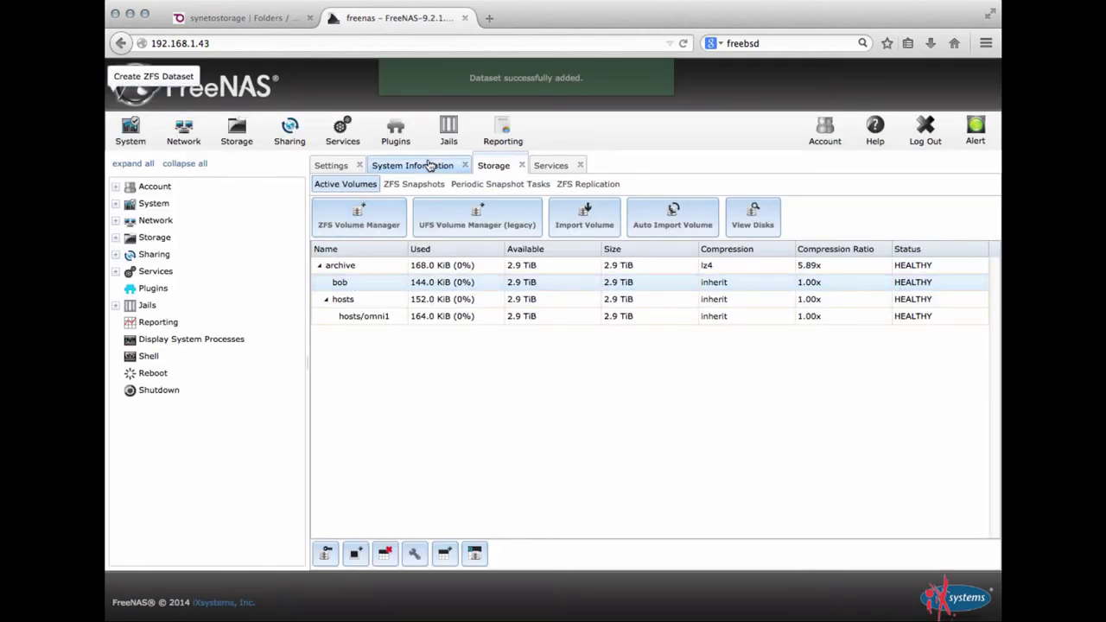
click(291, 129)
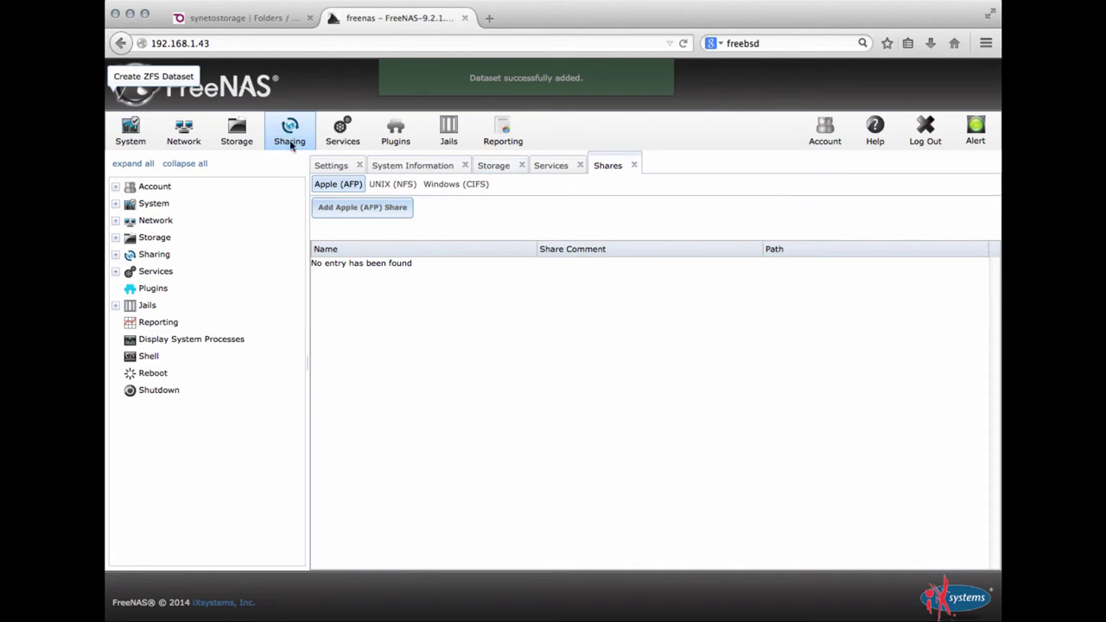
click(388, 187)
click(455, 188)
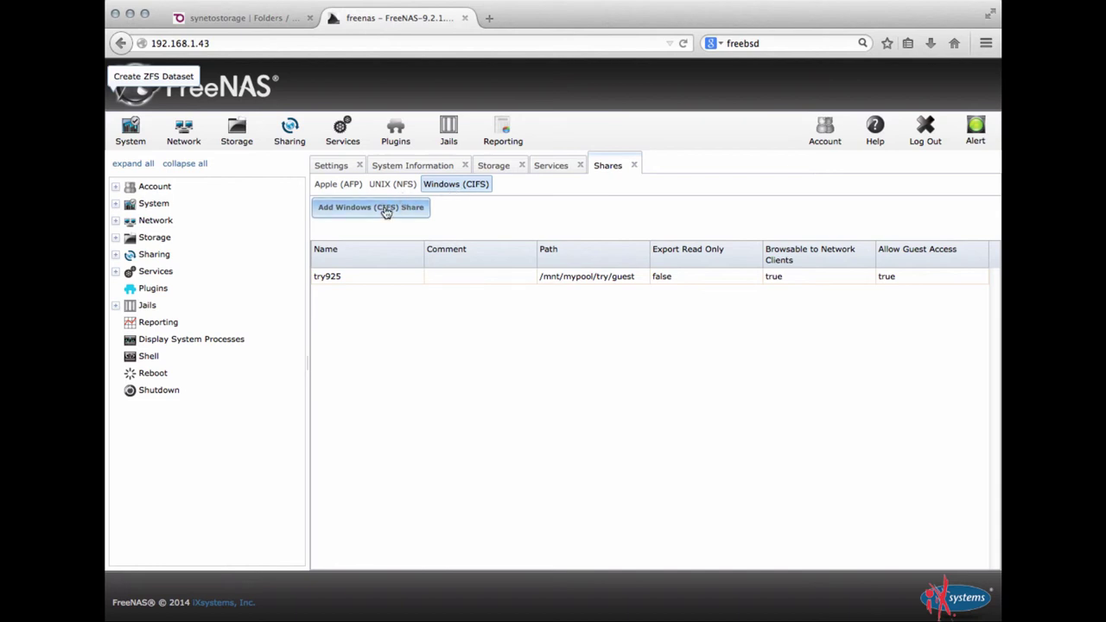
click(333, 186)
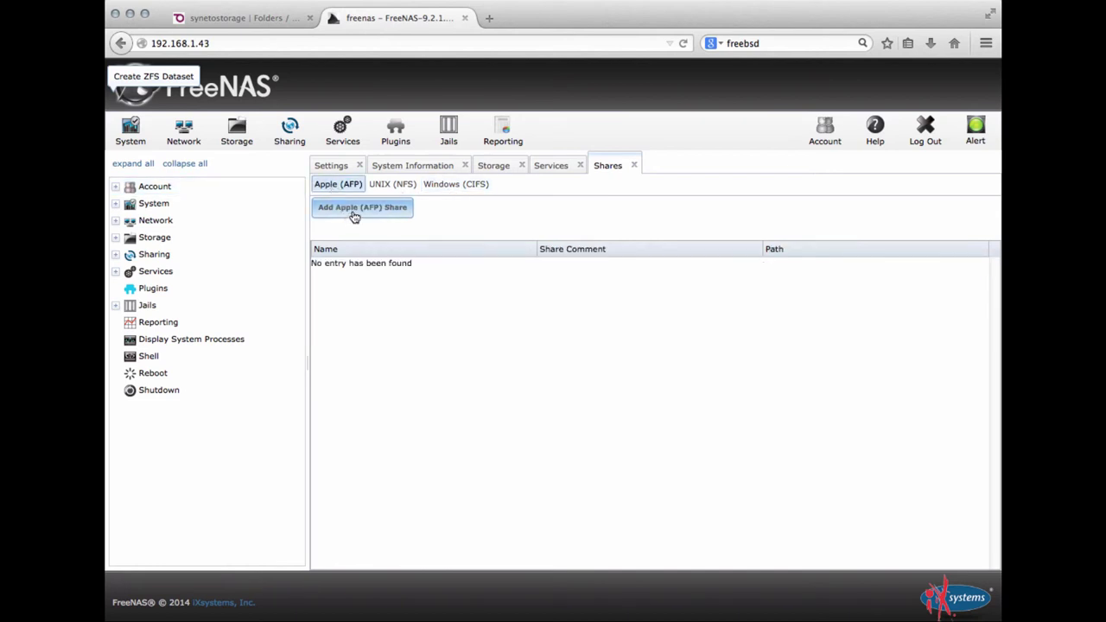
Start an AFP share with Time Machine ticked, then close the form without saving
click(355, 213)
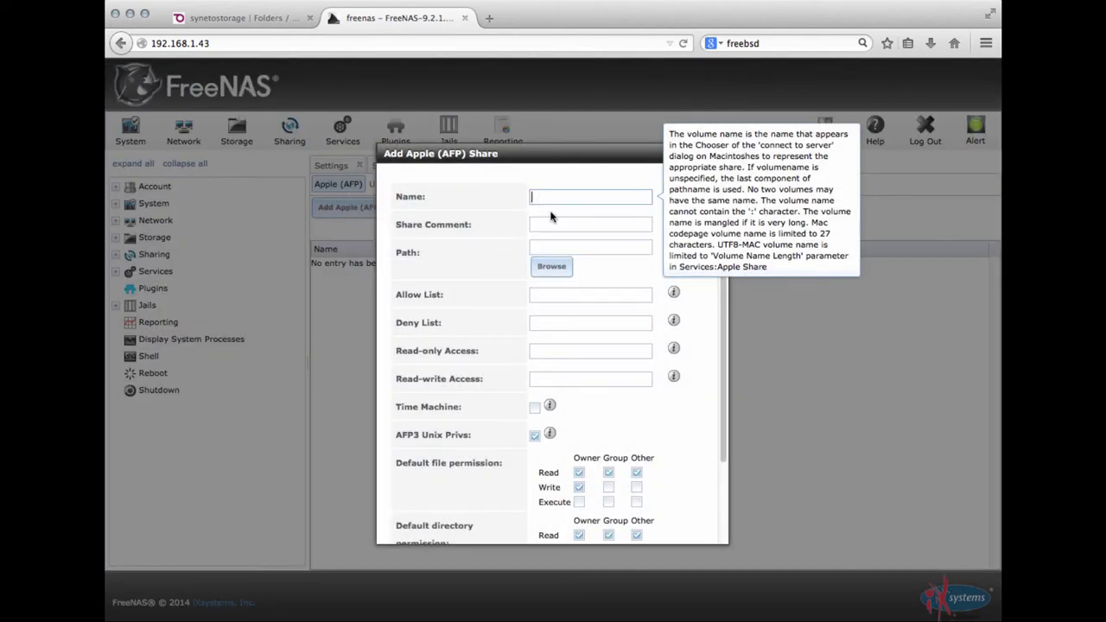
scroll(534, 441, down, 3)
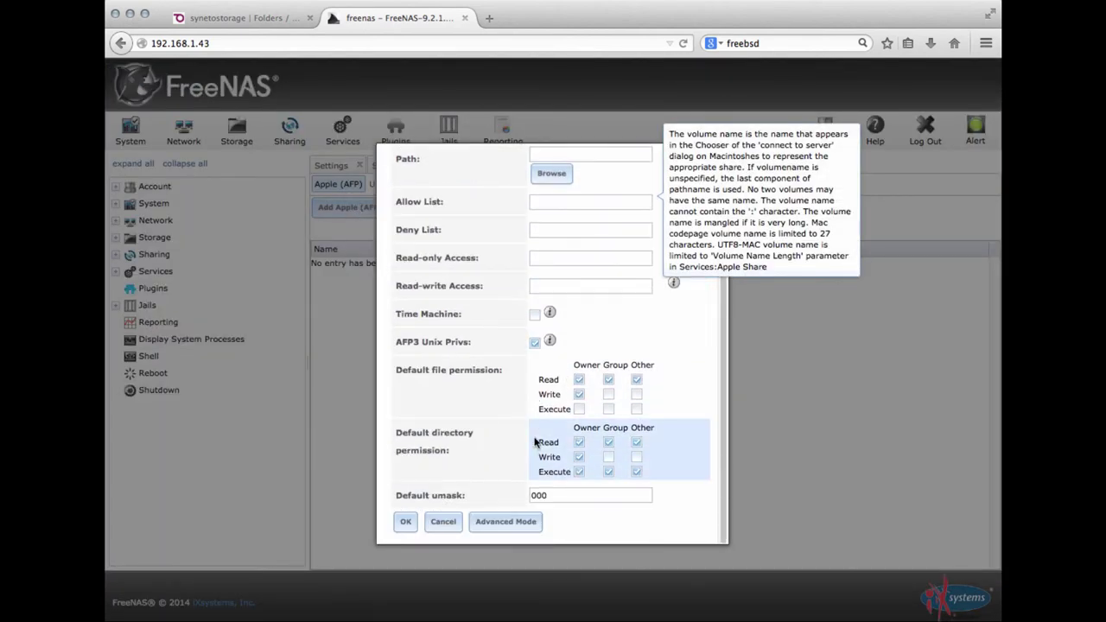
click(535, 317)
scroll(536, 316, up, 3)
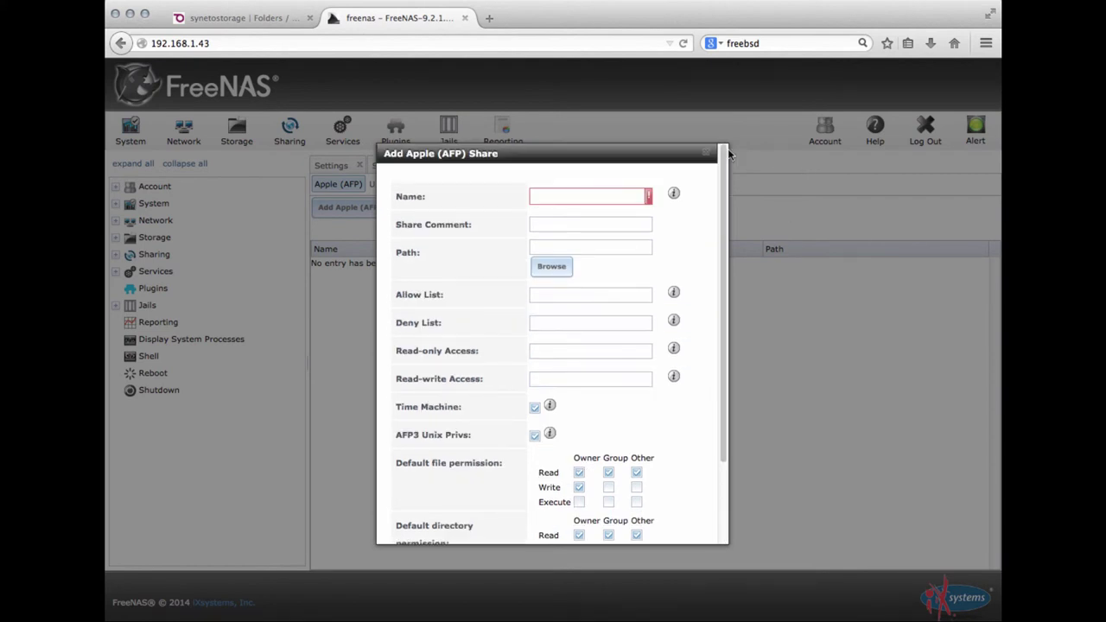
click(708, 153)
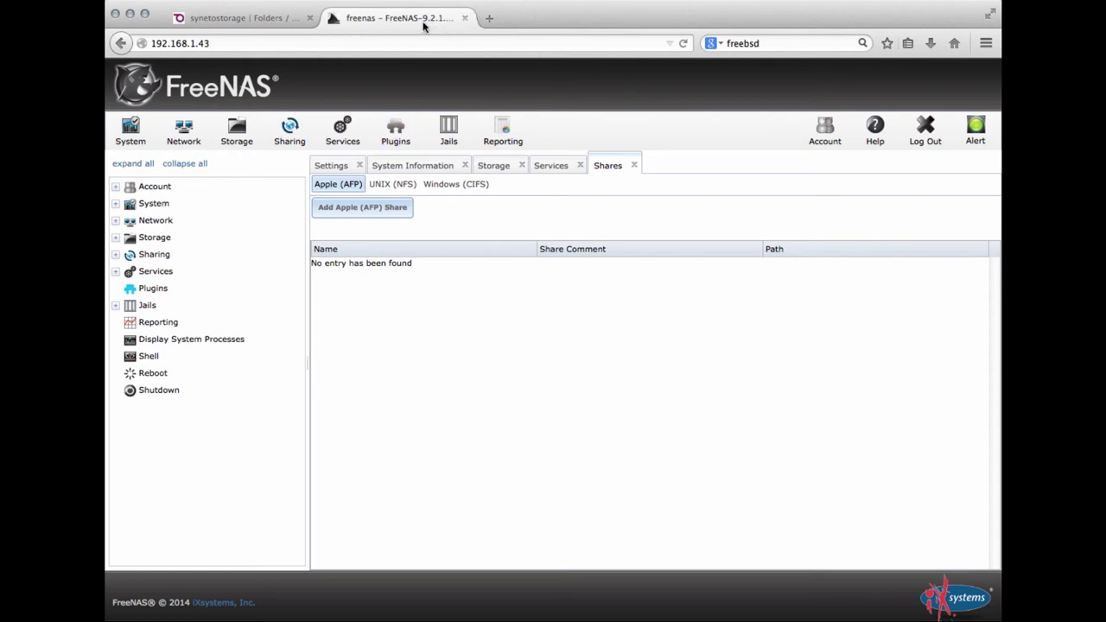
Return to the Syneto tab showing the bigpool/hosts folder details
click(267, 20)
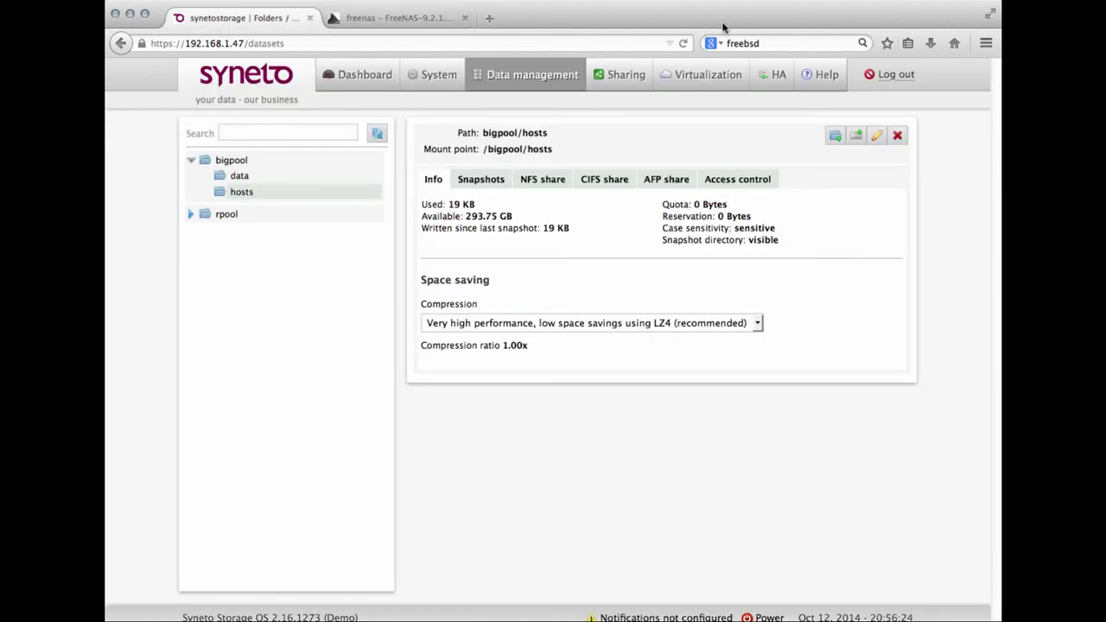
click(674, 0)
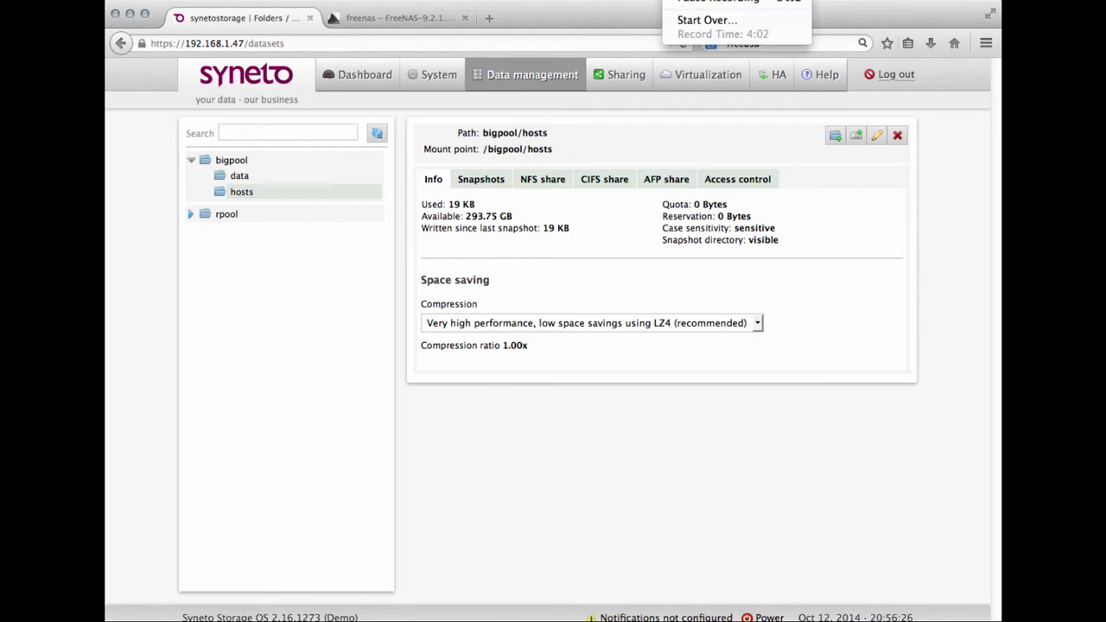